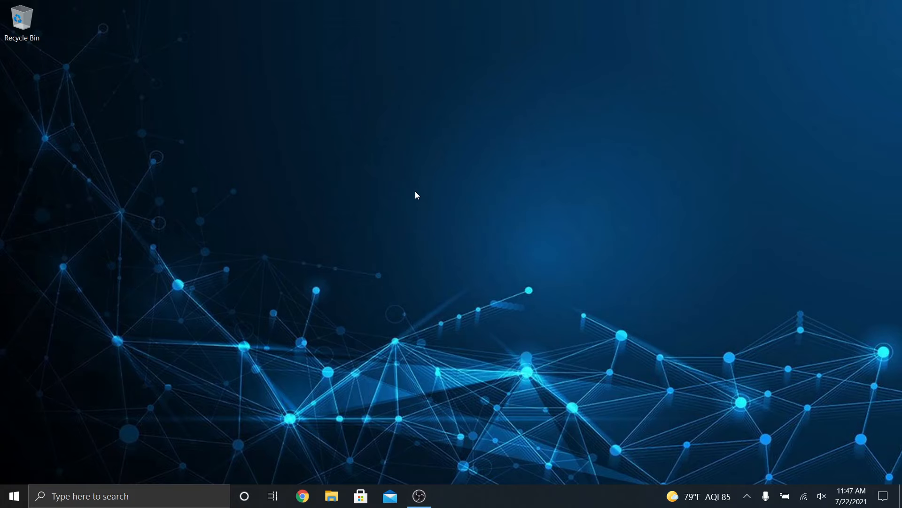
# Launch Google Chrome from its taskbar icon
pyautogui.click(302, 497)
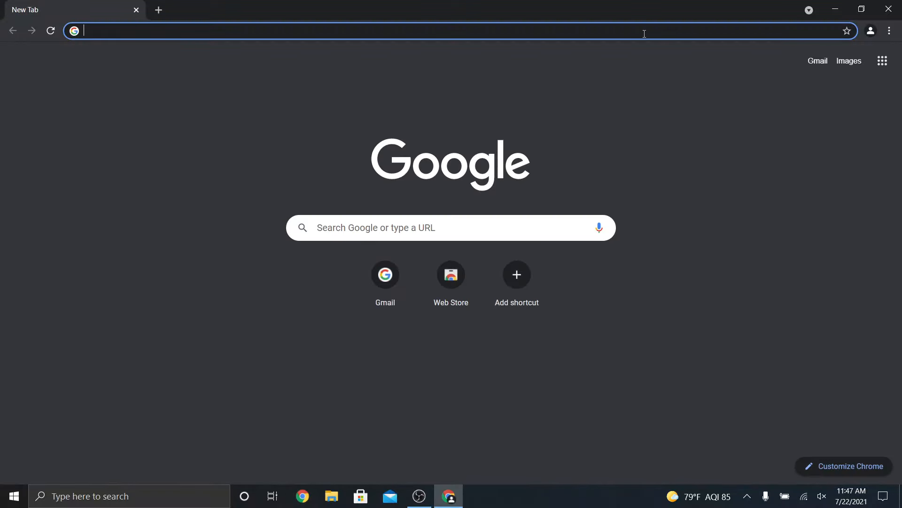
# Search for 'google remote desktop' and open the Chrome Remote Desktop result
pyautogui.write('google remote desktop')
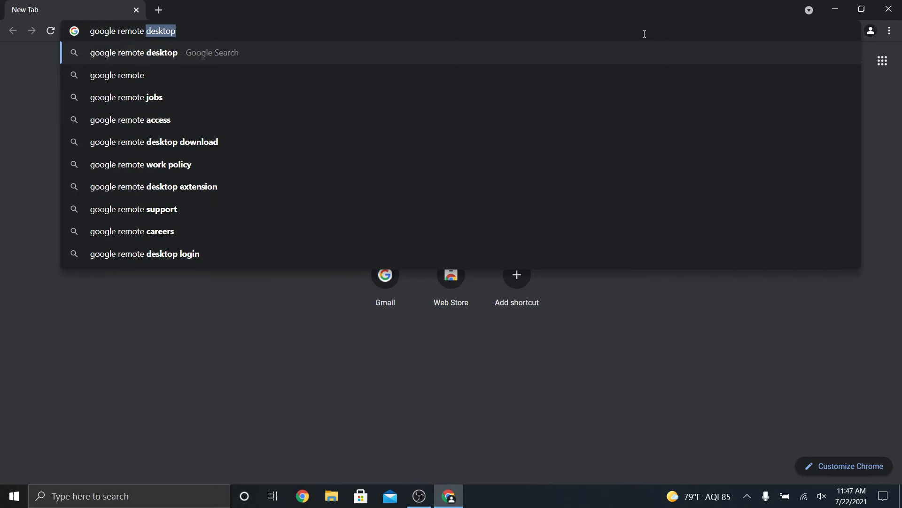
pyautogui.press('Return')
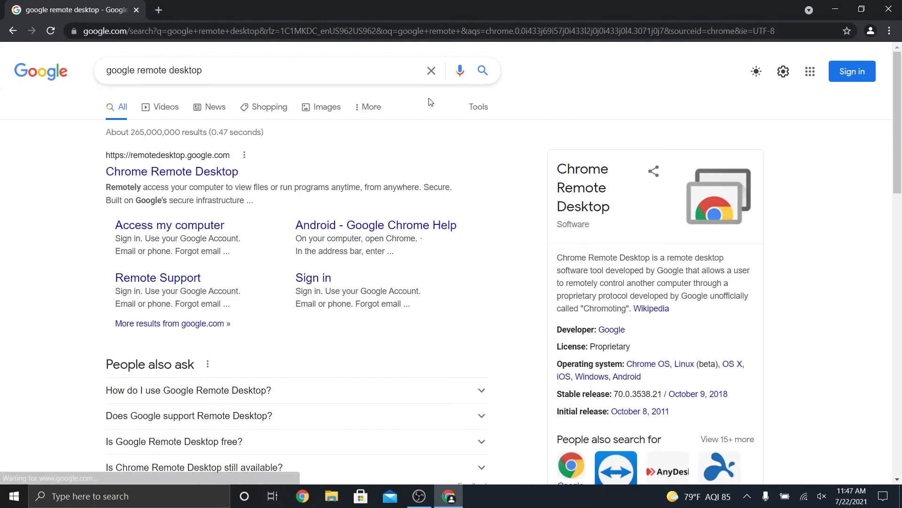
pyautogui.click(159, 175)
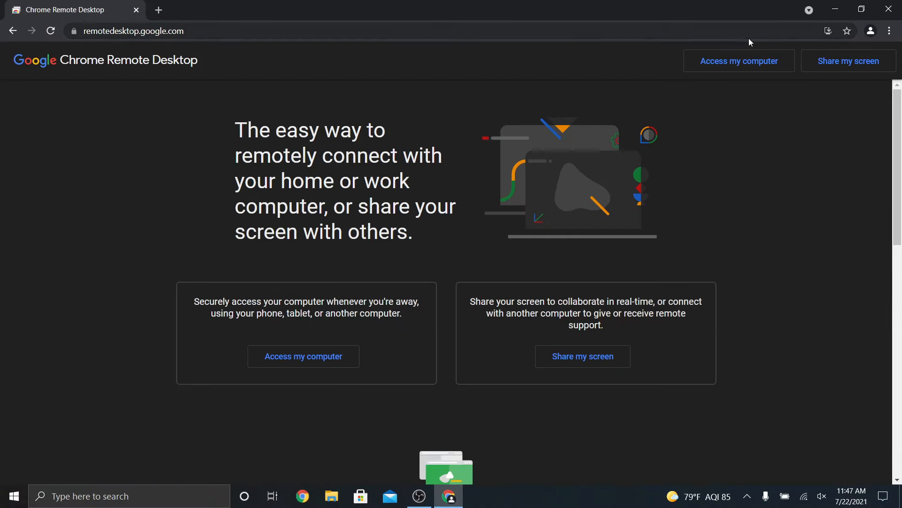
# Choose Access my computer and sign in with the Google account e-mail and password
pyautogui.click(740, 66)
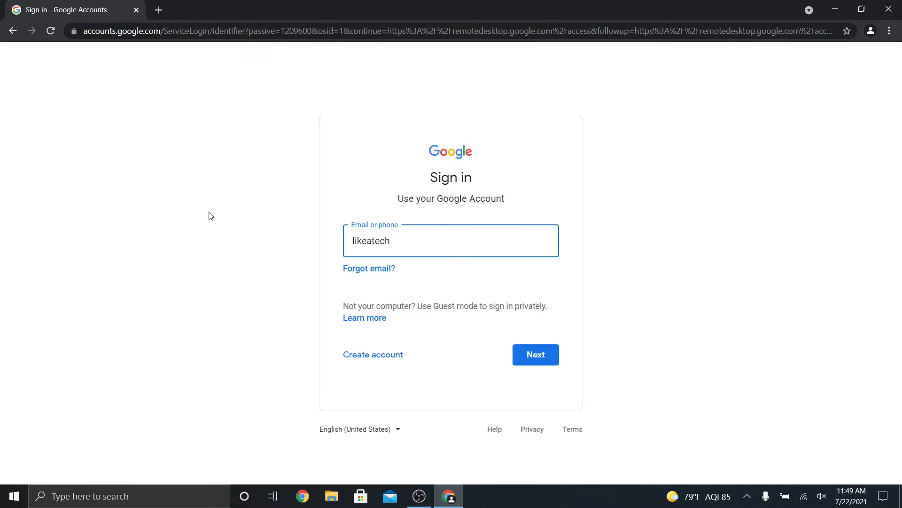
pyautogui.click(537, 356)
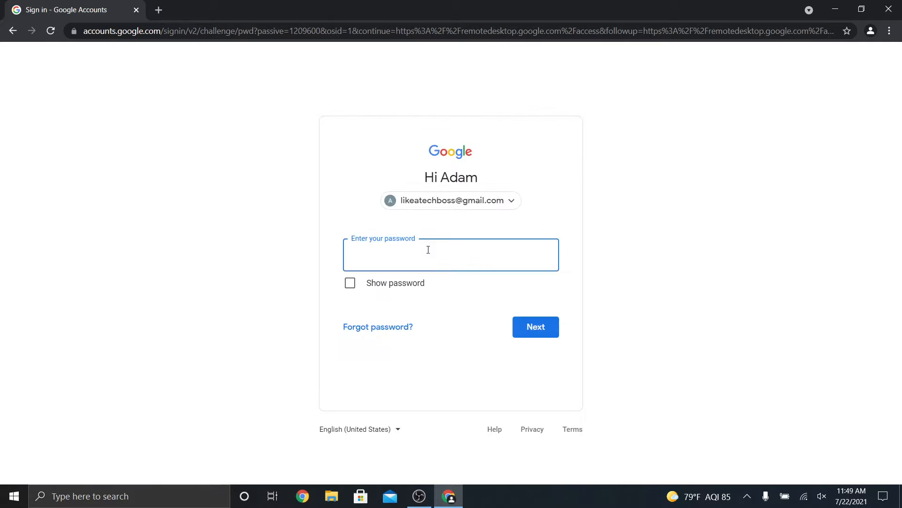
pyautogui.write('•••••••••••••')
pyautogui.press('Return')
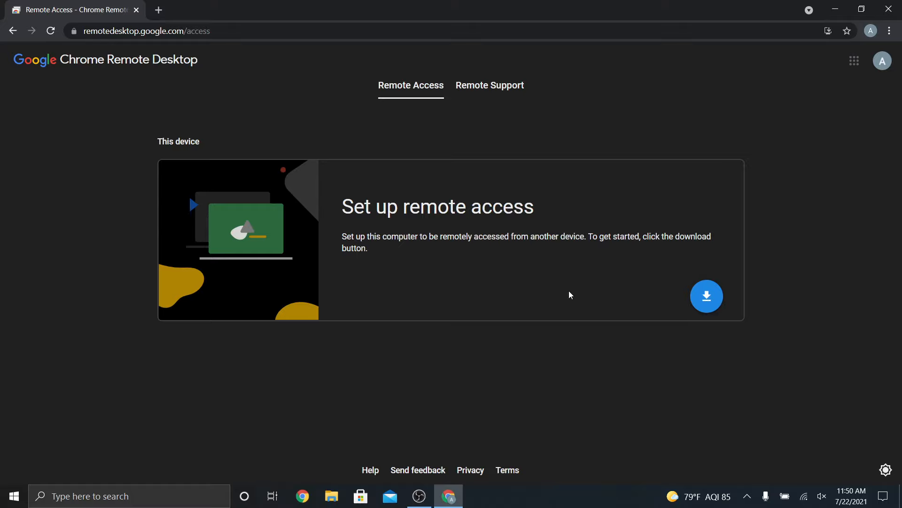
# Download the remote access software and add the Chrome Remote Desktop extension to Chrome
pyautogui.click(710, 312)
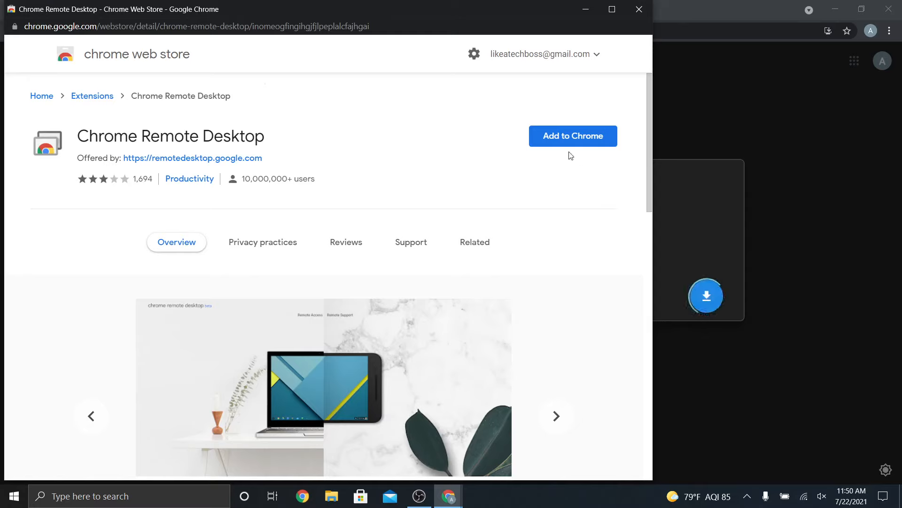
pyautogui.click(558, 143)
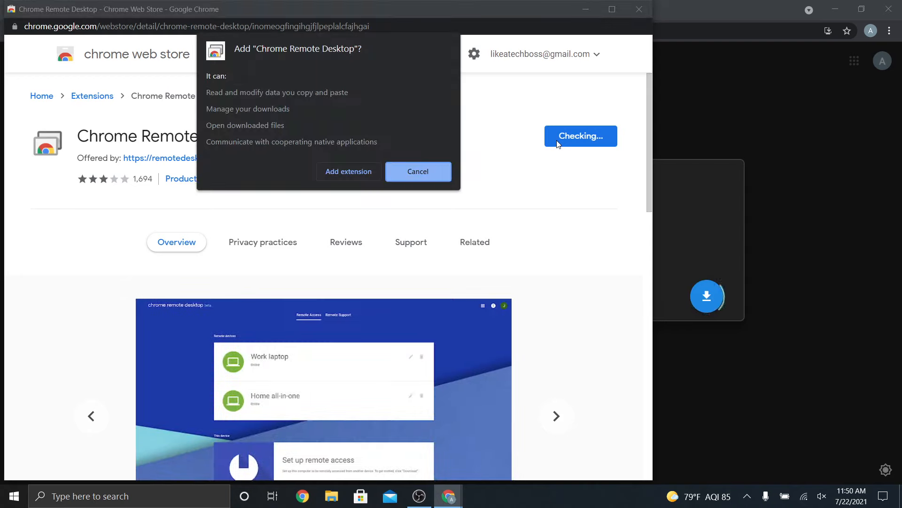
pyautogui.click(346, 180)
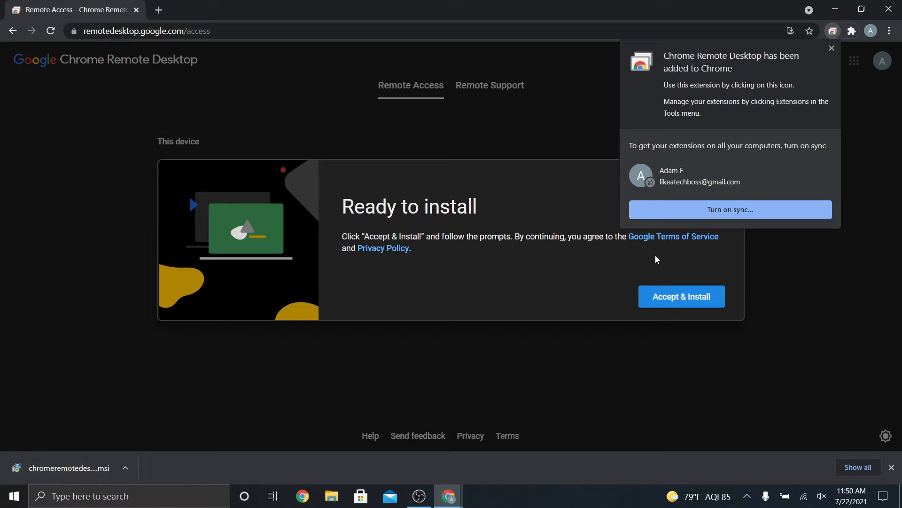
# Dismiss the extension-added notice and pin Chrome Remote Desktop in the Extensions menu
pyautogui.click(833, 49)
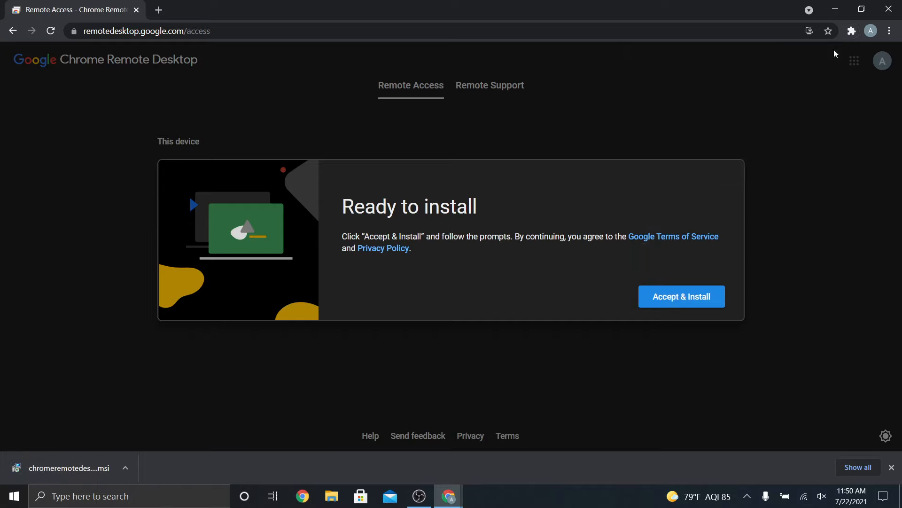
pyautogui.click(852, 32)
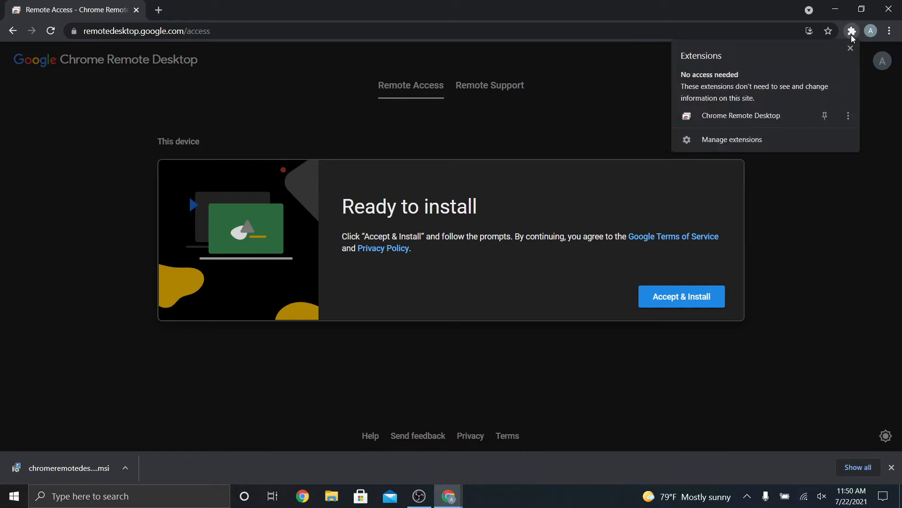
pyautogui.click(821, 120)
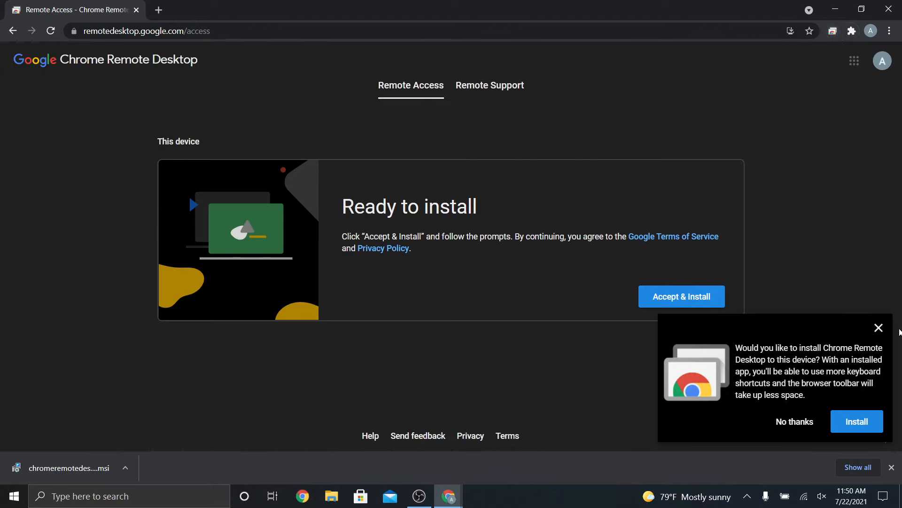
# Decline the app install, accept the terms, and run the downloaded host installer
pyautogui.click(782, 423)
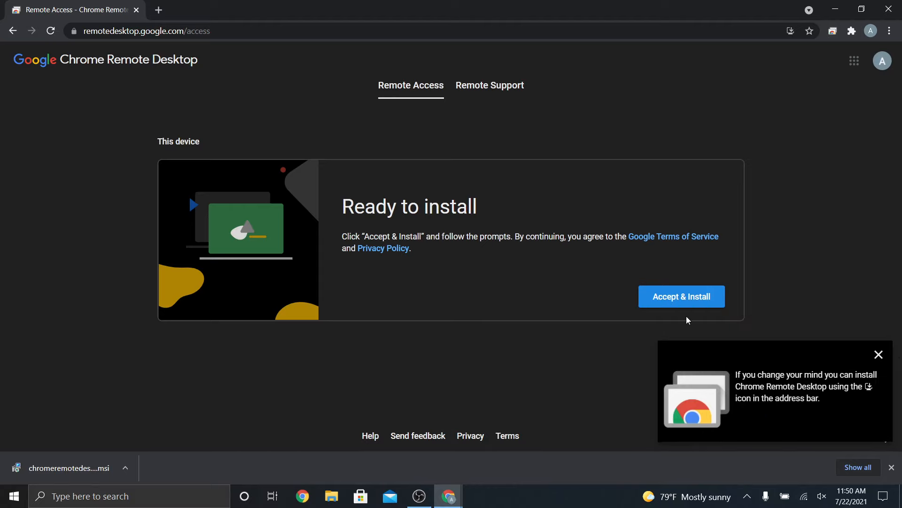
pyautogui.click(680, 301)
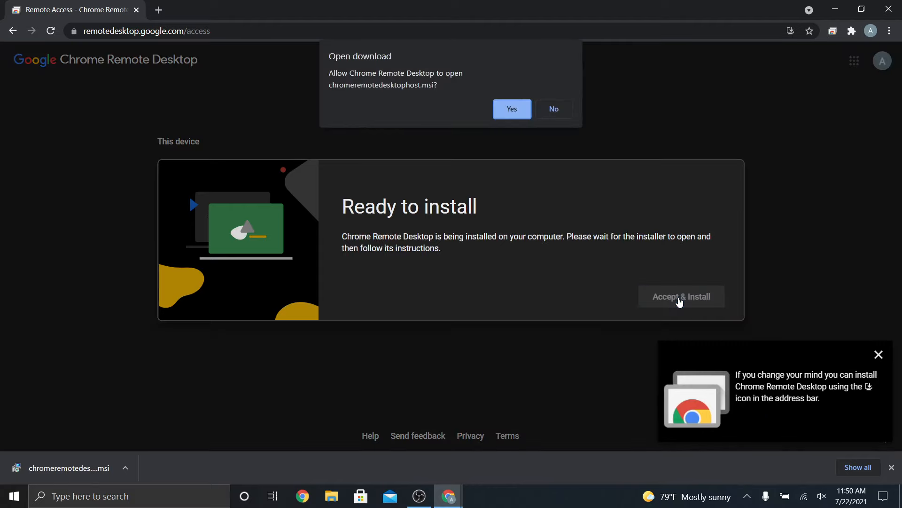
pyautogui.click(511, 113)
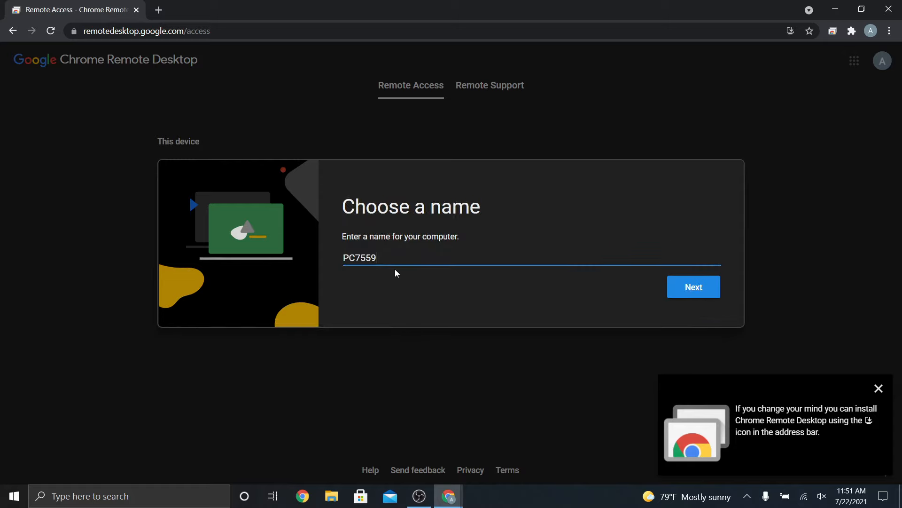
# Replace the name PC7559 with 'Tech Like A Boss 1' and enter a six-digit PIN
pyautogui.moveTo(399, 257); pyautogui.dragTo(306, 246)
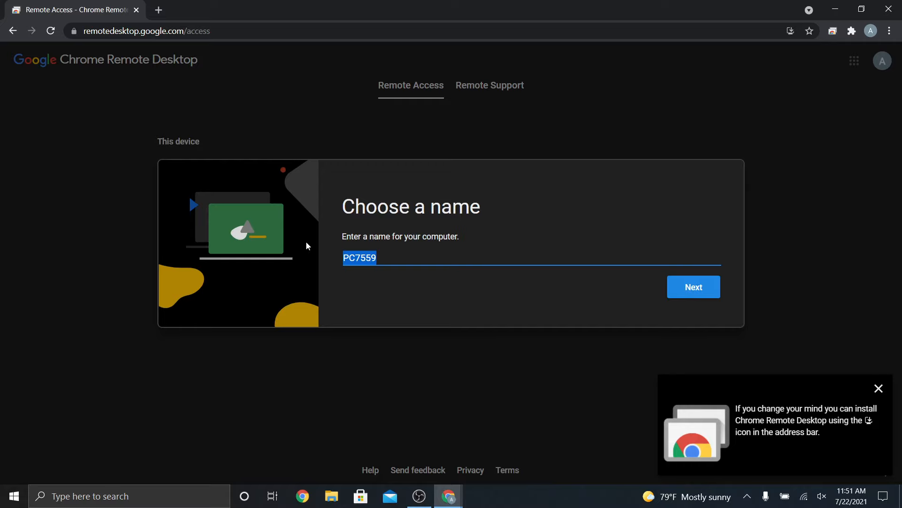
pyautogui.write('Tech Like A Boss 1')
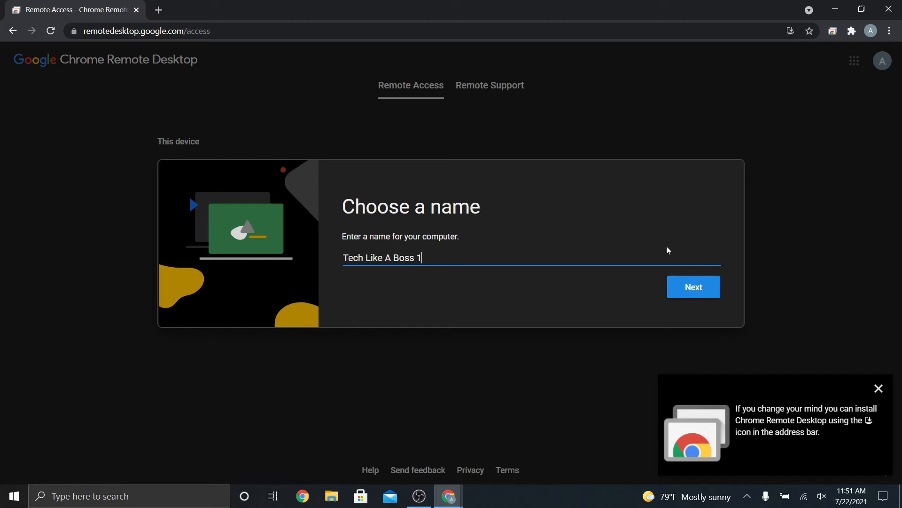
pyautogui.click(681, 295)
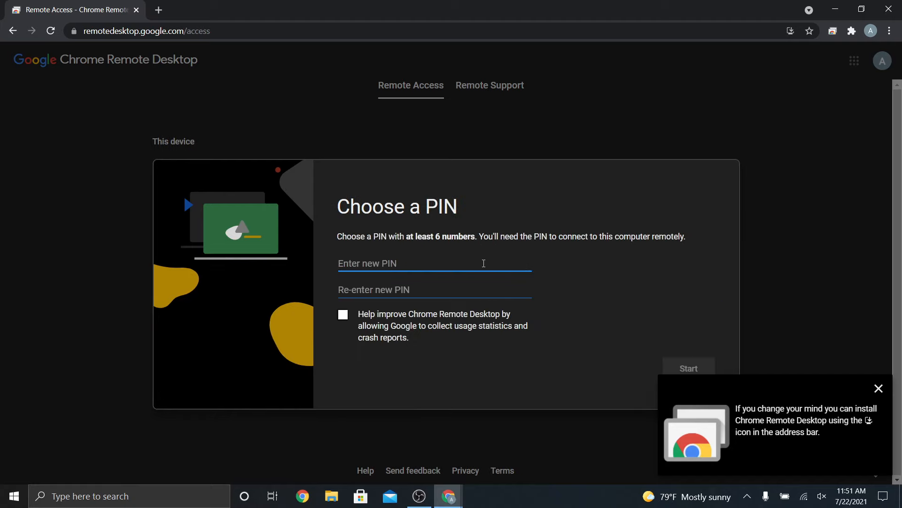
pyautogui.write('123456')
# Confirm the PIN, start remote access, and dismiss the app and save-PIN prompts
pyautogui.click(444, 287)
pyautogui.write('123456')
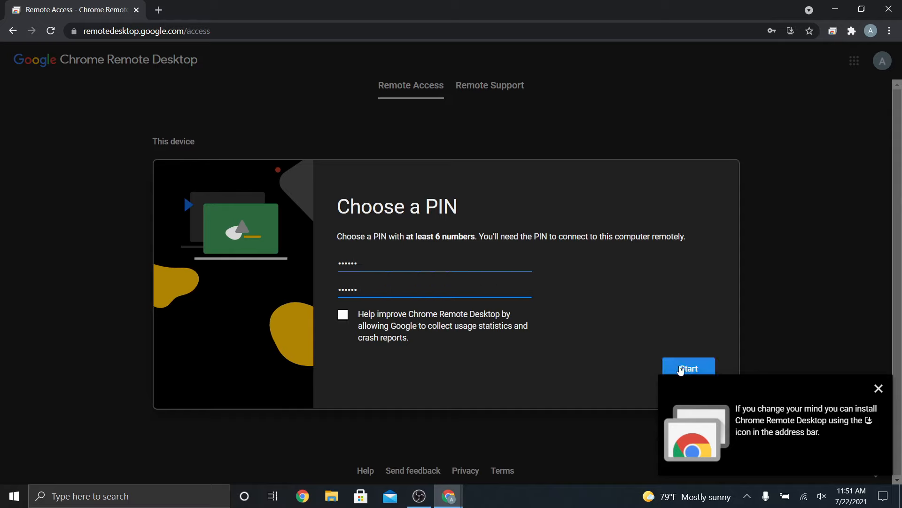
pyautogui.click(878, 389)
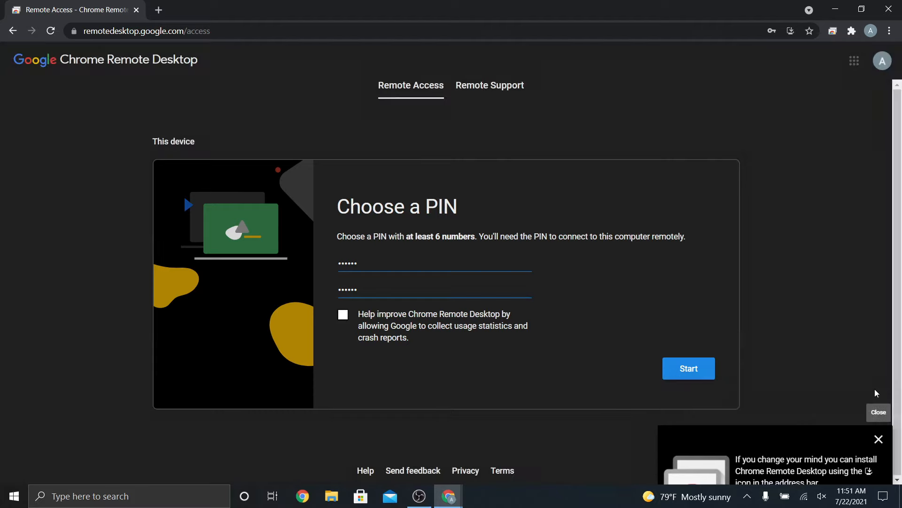
pyautogui.click(690, 373)
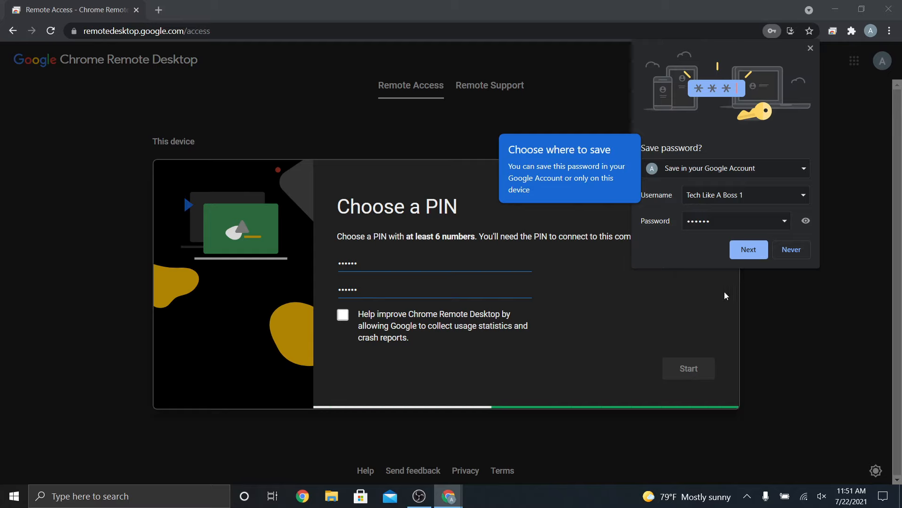
pyautogui.click(802, 250)
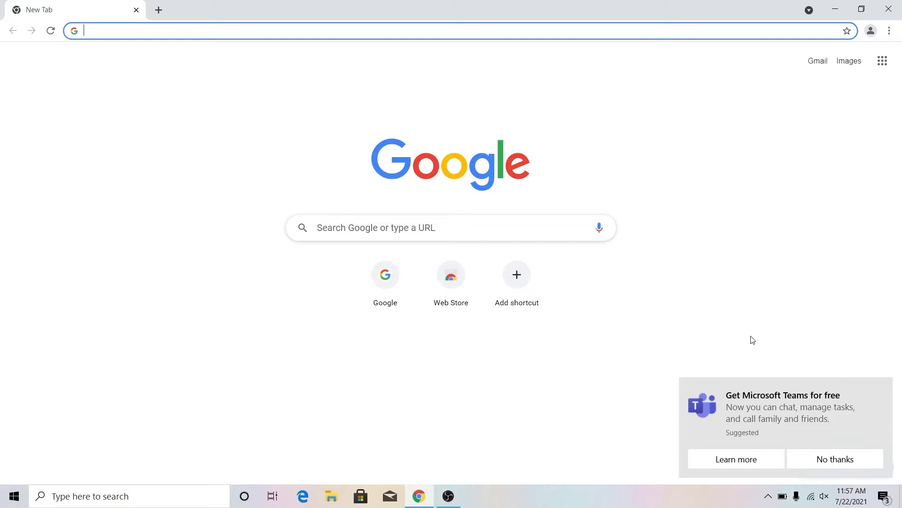
# Search for 'chrome remote desktop', open remotedesktop.google.com, and choose Access my computer
pyautogui.click(832, 468)
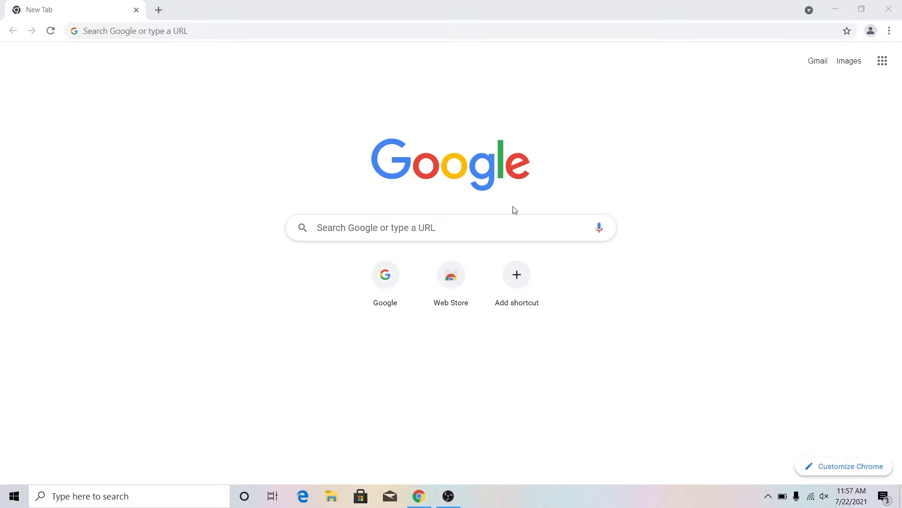
pyautogui.click(253, 31)
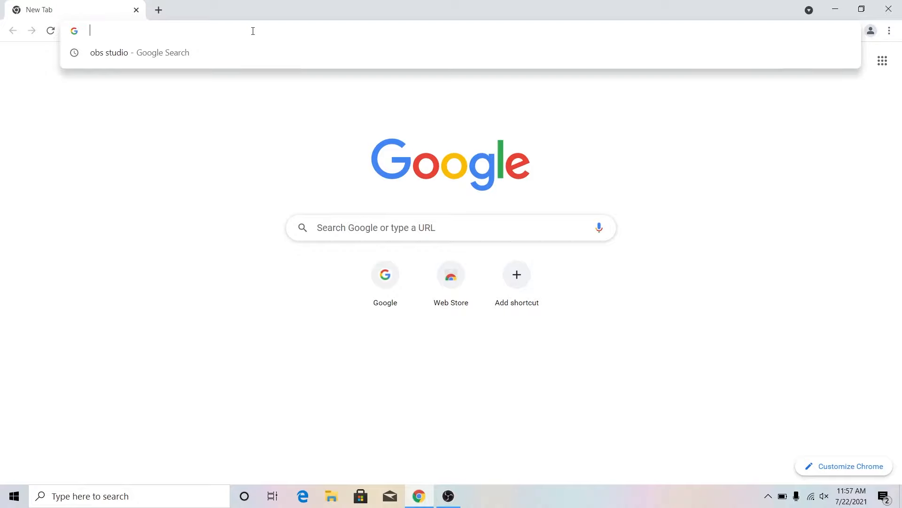
pyautogui.write('chrome remote')
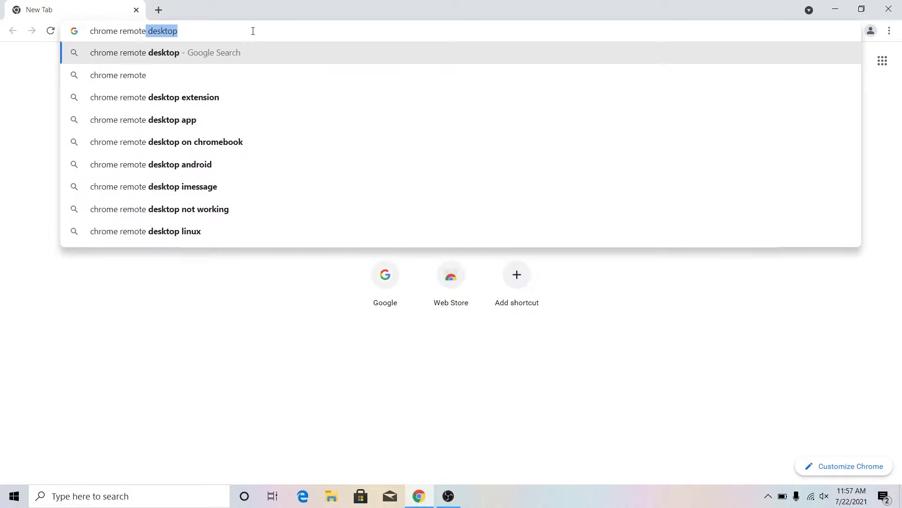
pyautogui.press('Return')
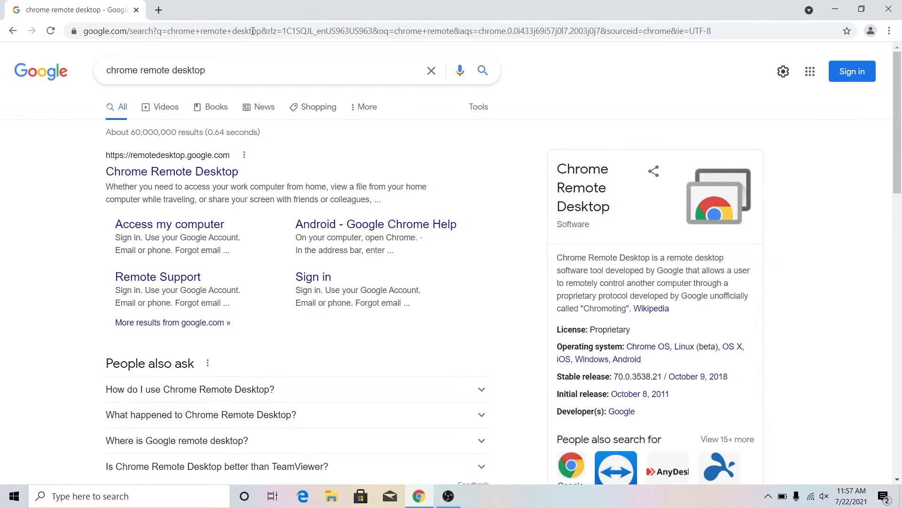
pyautogui.click(151, 173)
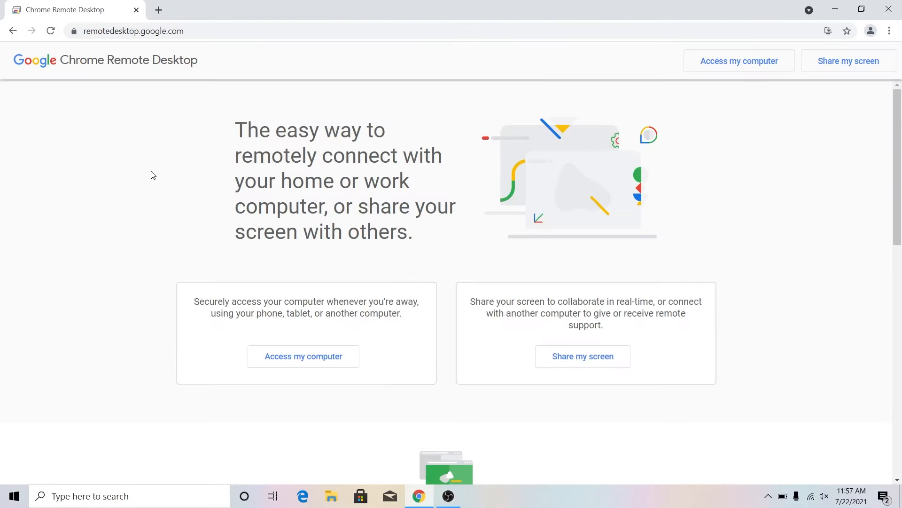
pyautogui.click(730, 68)
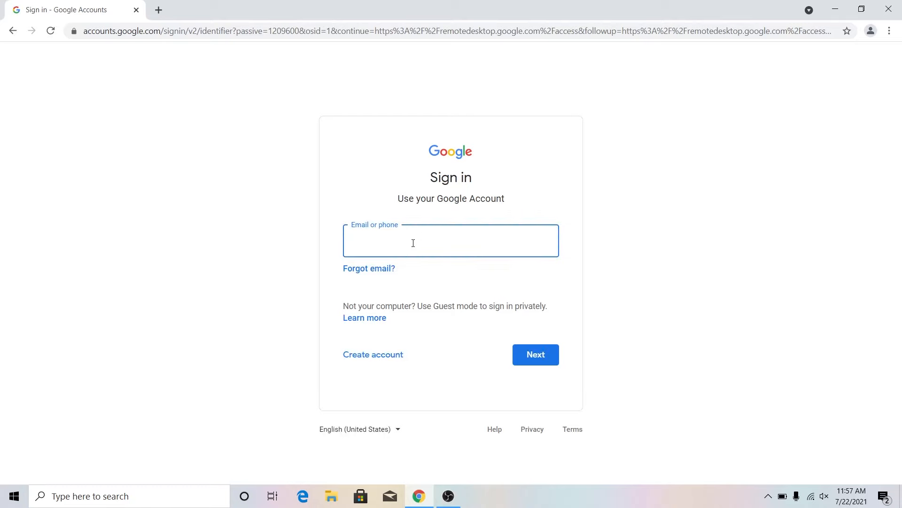
# Sign in with the Google account e-mail and password, then select the Tech Like A Boss 1 device
pyautogui.press('Return')
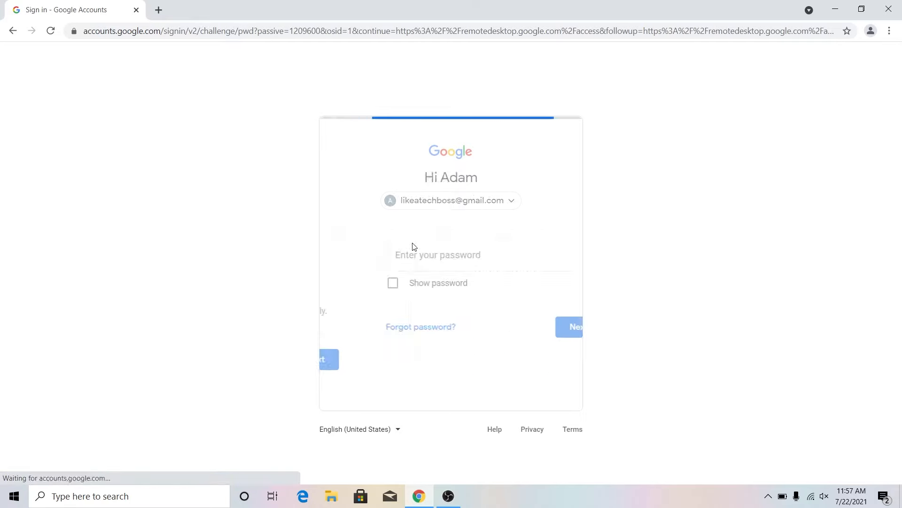
pyautogui.write('••••')
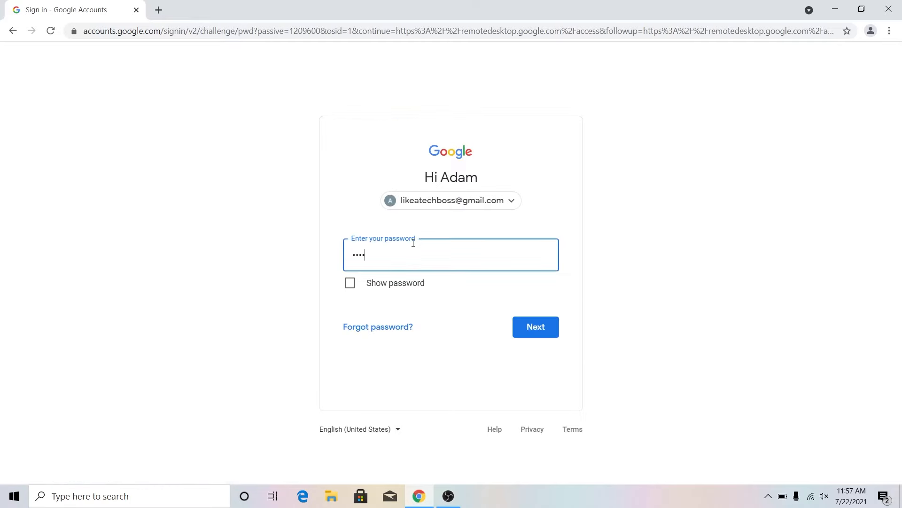
pyautogui.write('•••••••••')
pyautogui.press('Return')
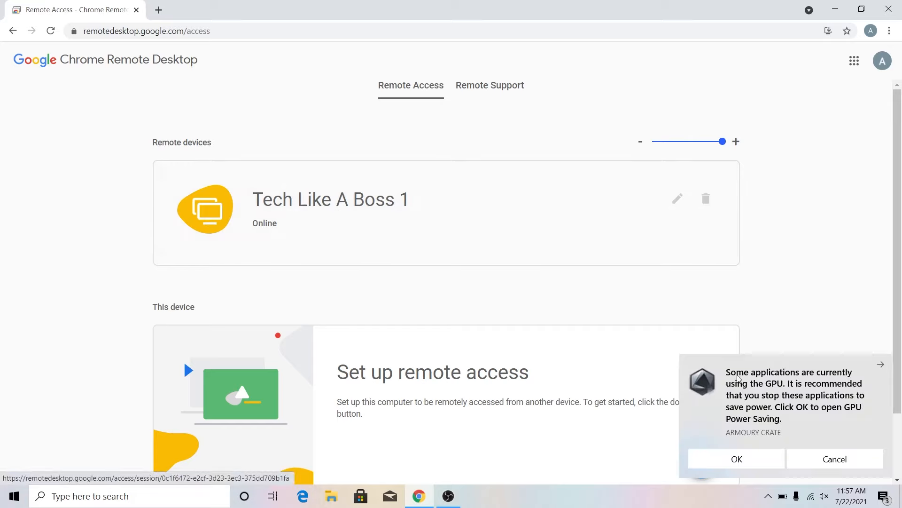
pyautogui.click(831, 460)
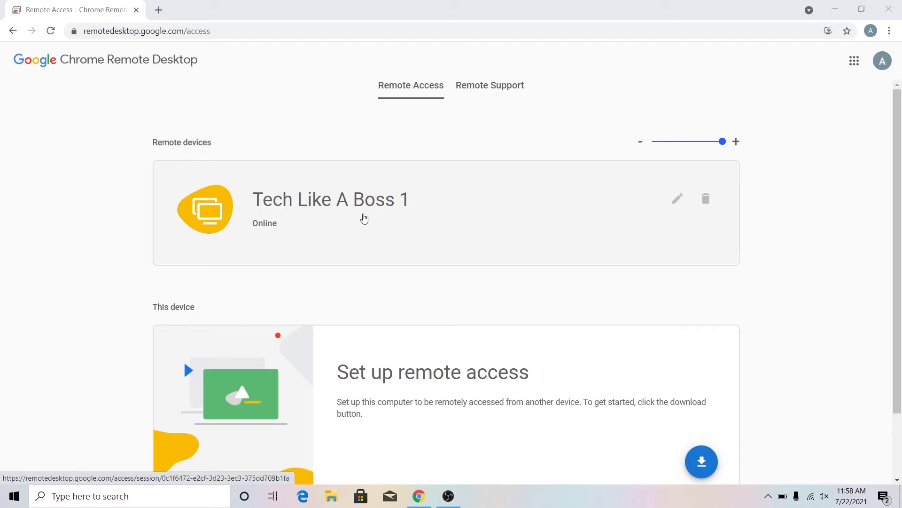
pyautogui.click(364, 218)
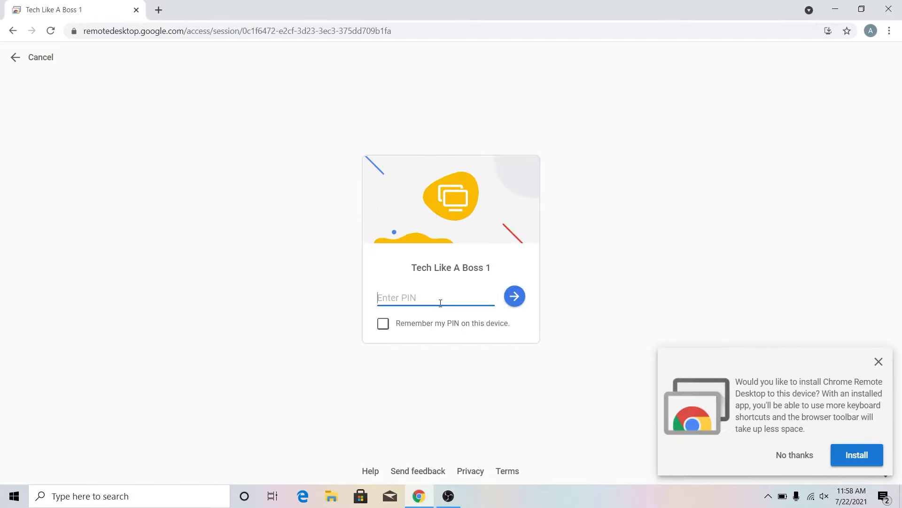
# Enter the host PIN to connect and decline saving it in Chrome
pyautogui.write('••••••')
pyautogui.click(515, 296)
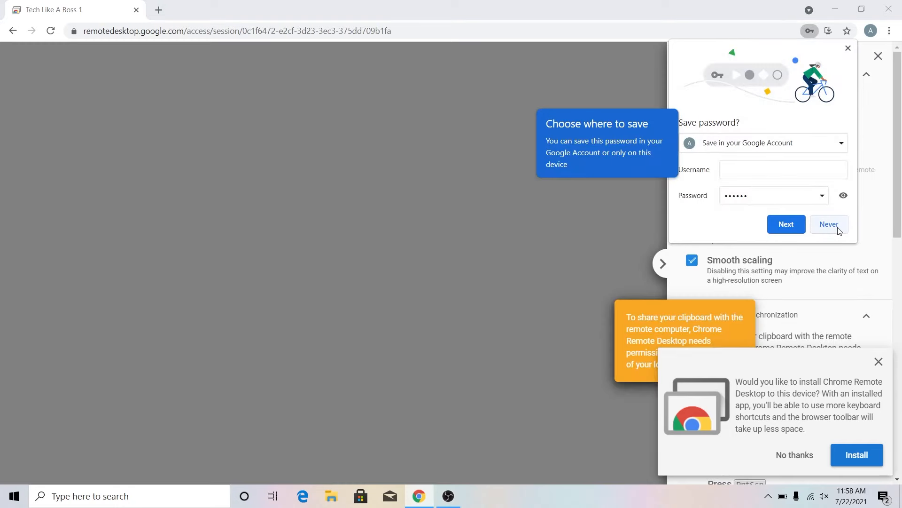
pyautogui.click(839, 229)
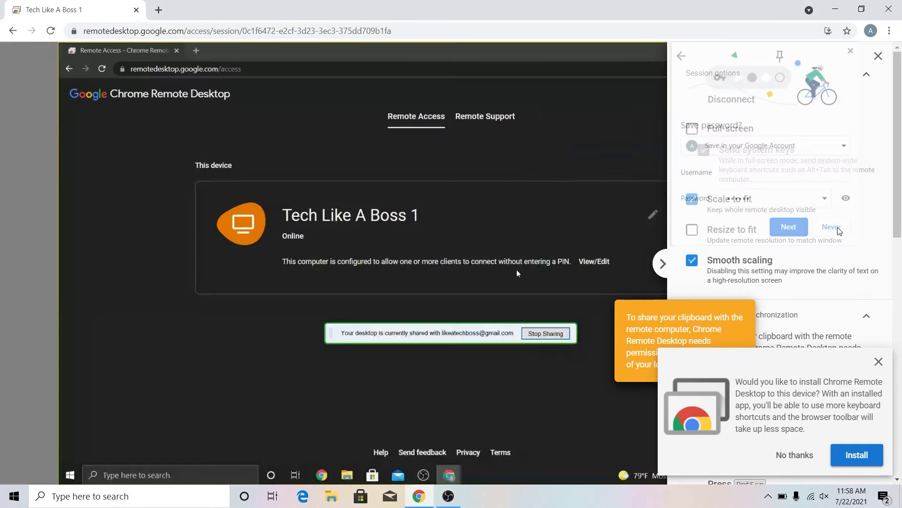
# Dismiss the install-app prompt and side panel, minimize the remote CRD window, and close the Web Store window
pyautogui.click(879, 362)
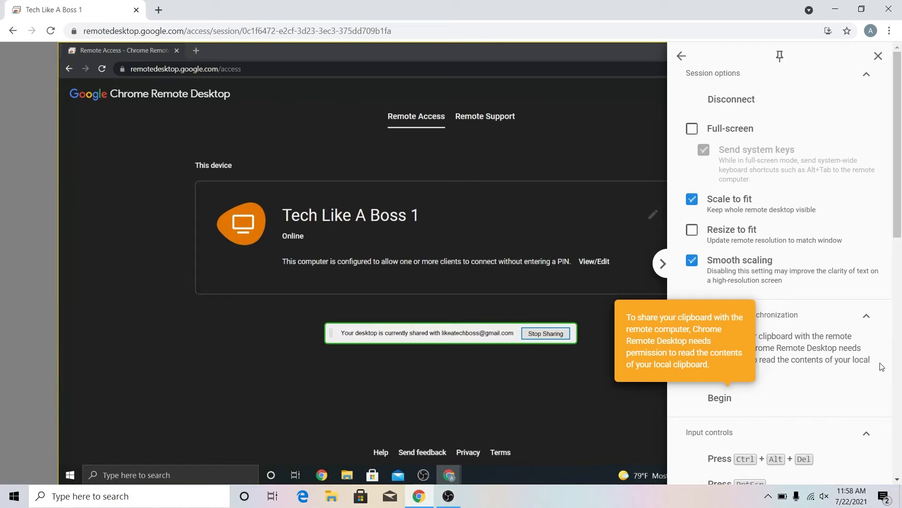
pyautogui.click(660, 266)
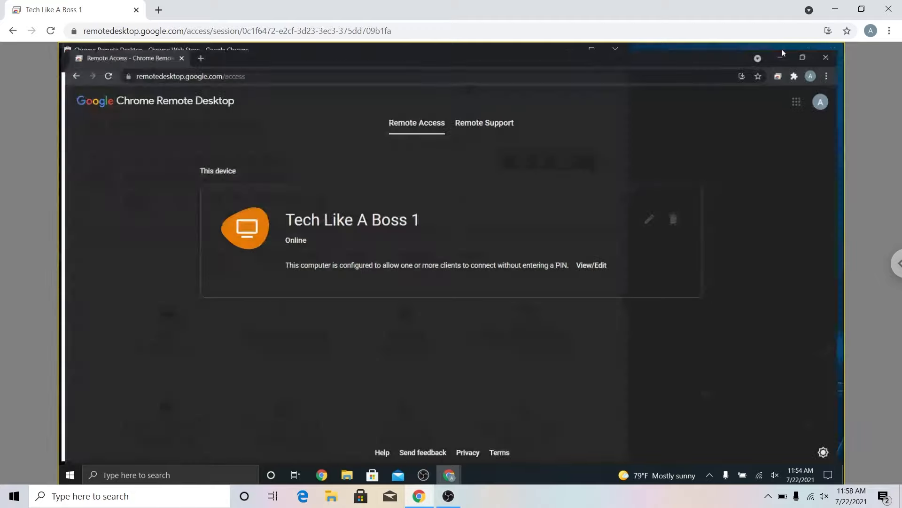
pyautogui.click(785, 51)
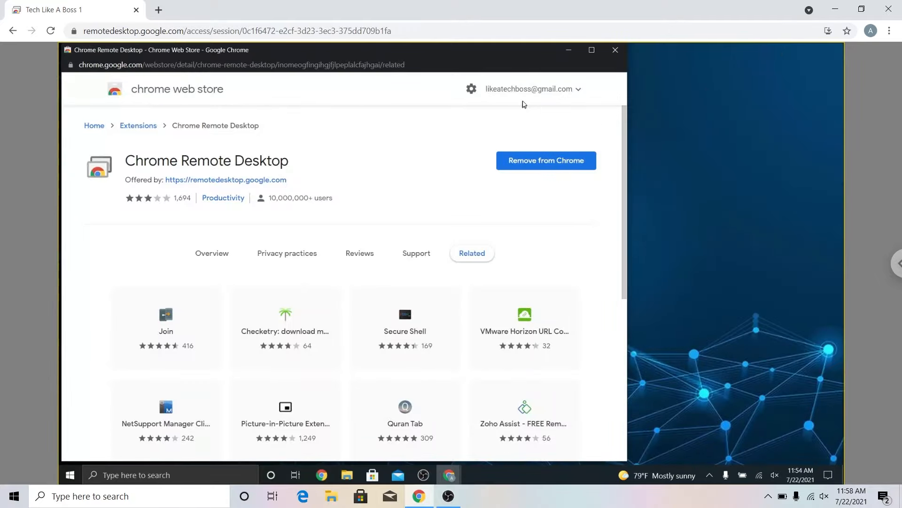
pyautogui.click(616, 50)
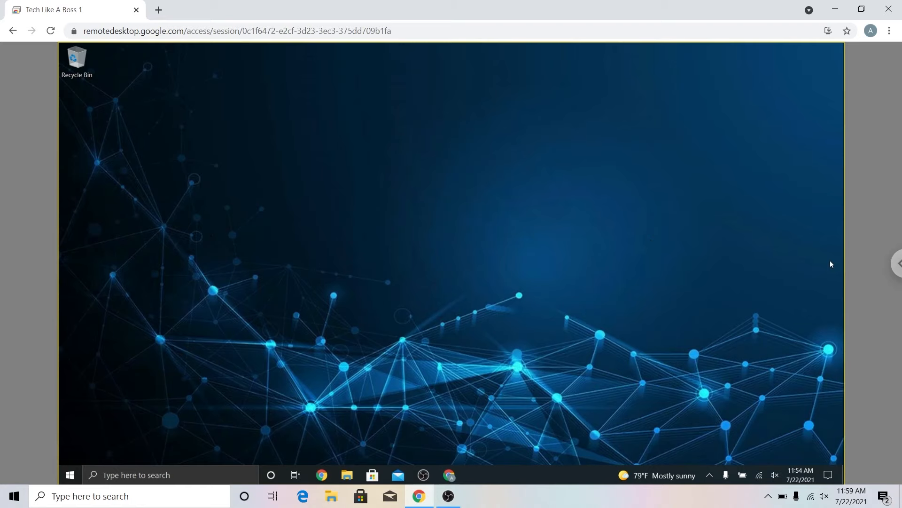
# Reopen the session options, toggle Scale to fit off and back on, and scroll to File transfer
pyautogui.click(894, 264)
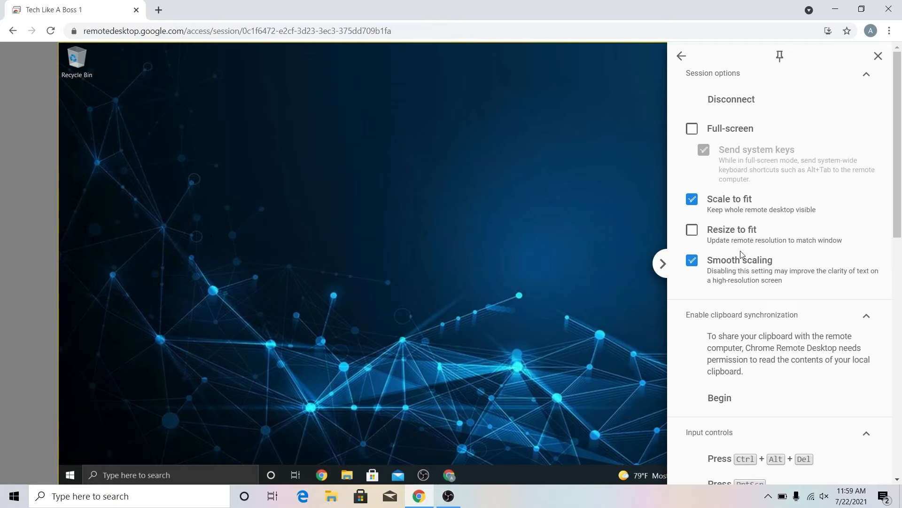
pyautogui.click(693, 200)
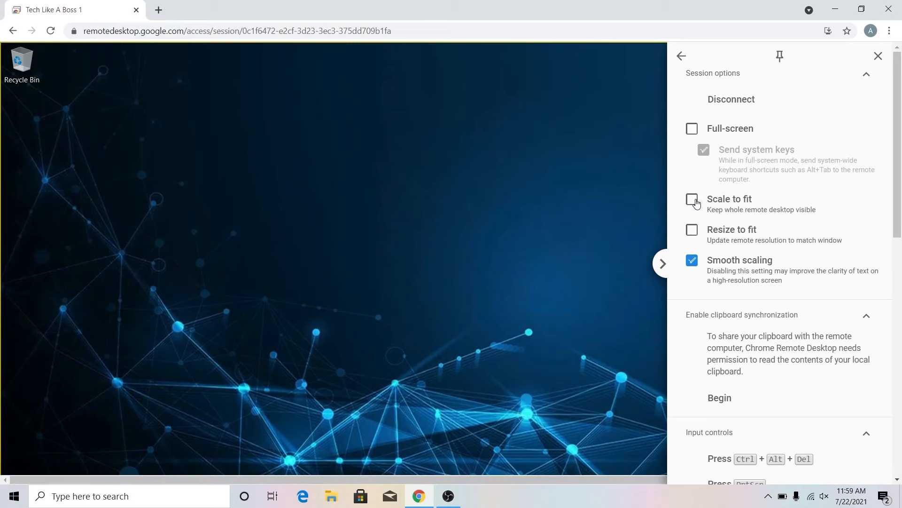
pyautogui.click(694, 202)
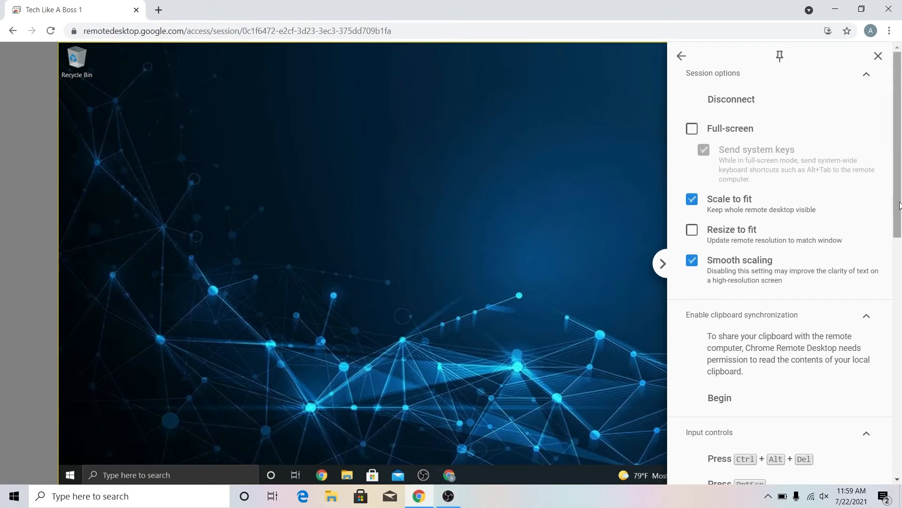
pyautogui.moveTo(900, 205); pyautogui.dragTo(892, 405)
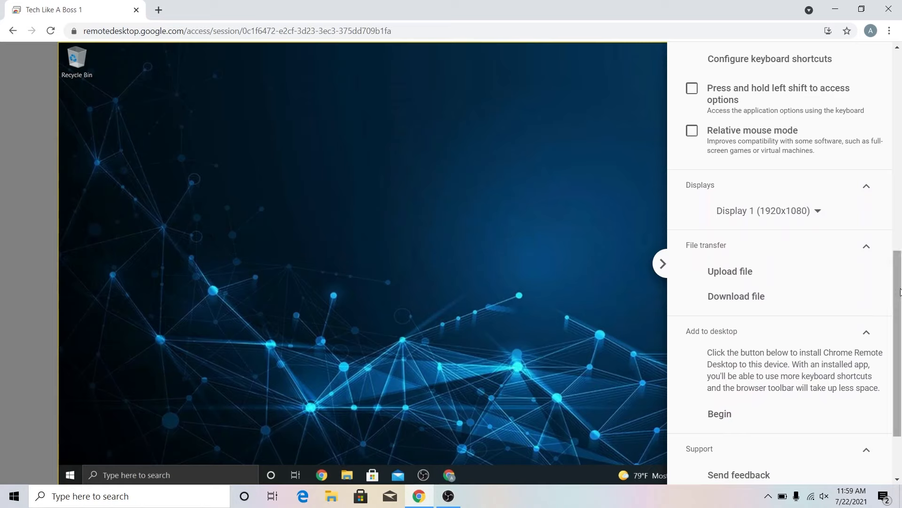
pyautogui.moveTo(899, 294); pyautogui.dragTo(899, 317)
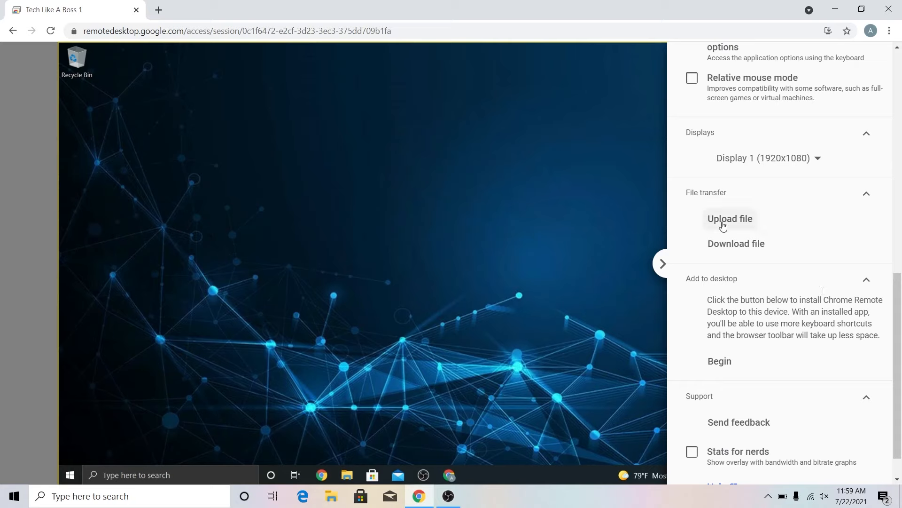
# Download techlikeaboss001.jpg from the host's Pictures folder and open it from Chrome's download bar
pyautogui.click(718, 246)
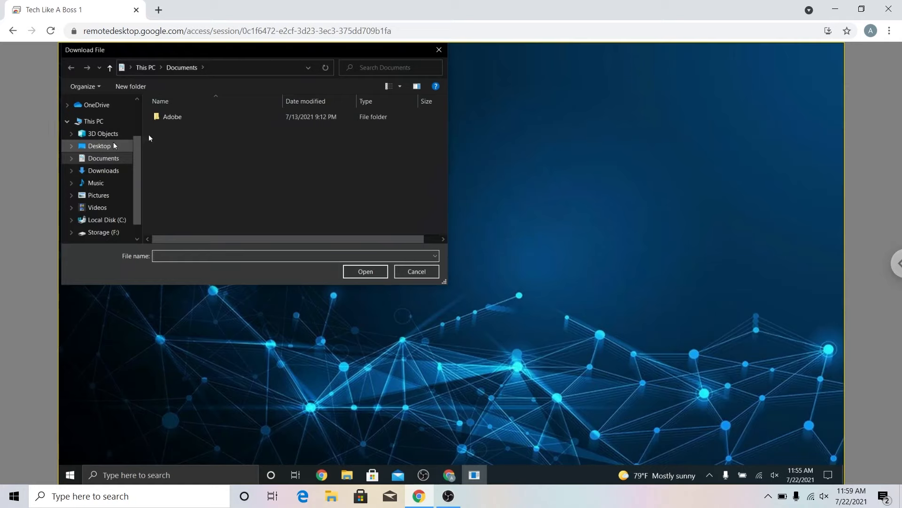
pyautogui.scroll(2, 137, 125)
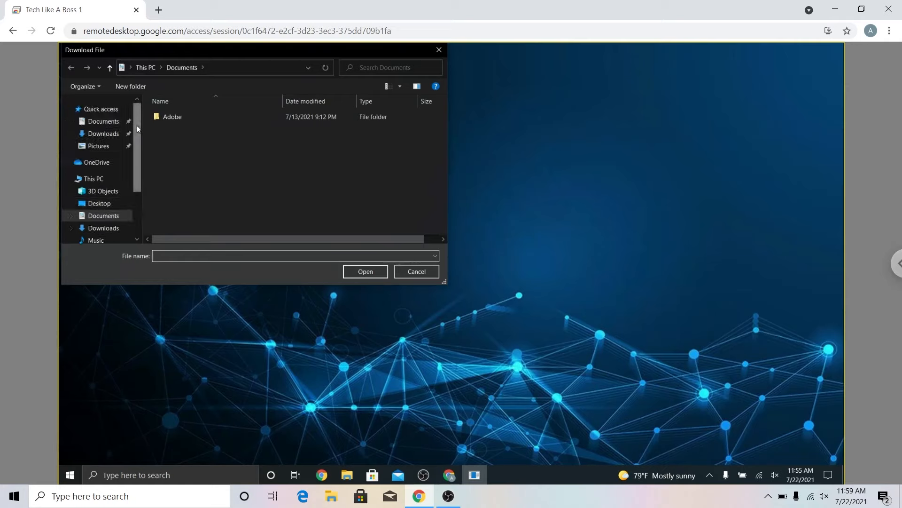
pyautogui.click(90, 136)
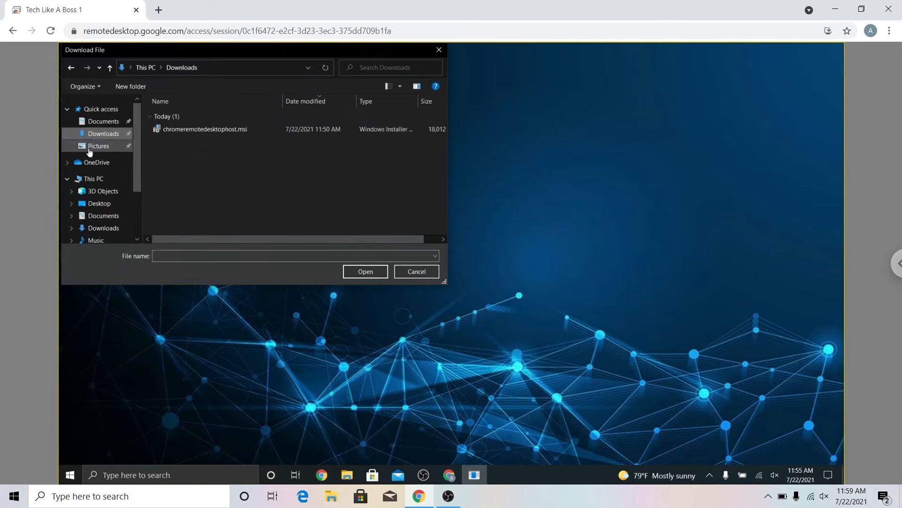
pyautogui.click(90, 149)
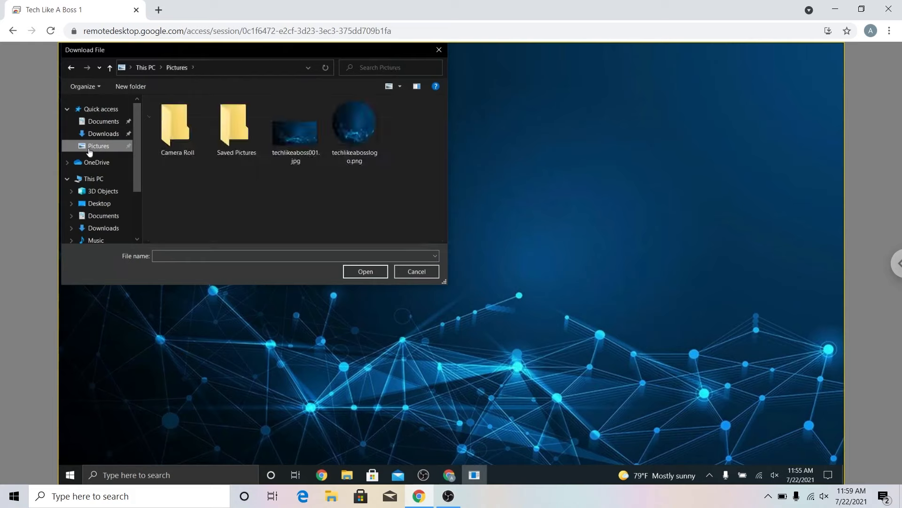
pyautogui.click(294, 150)
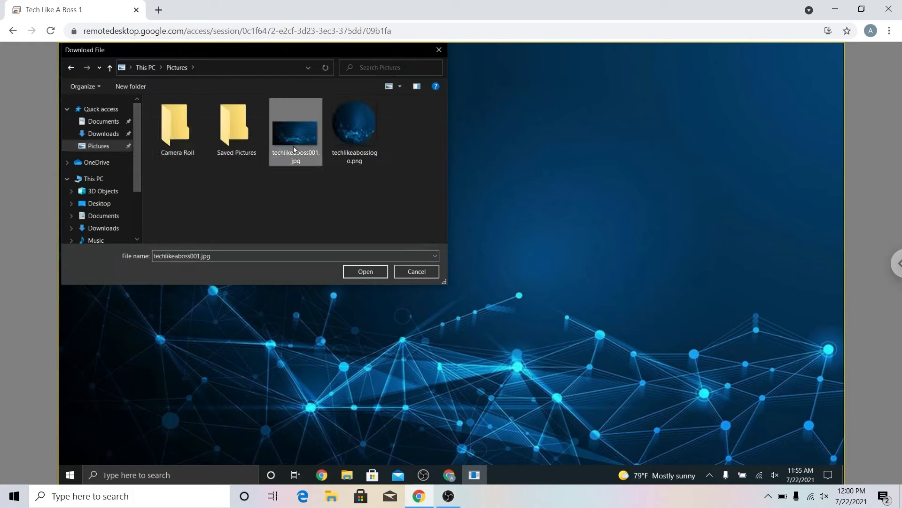
pyautogui.click(365, 272)
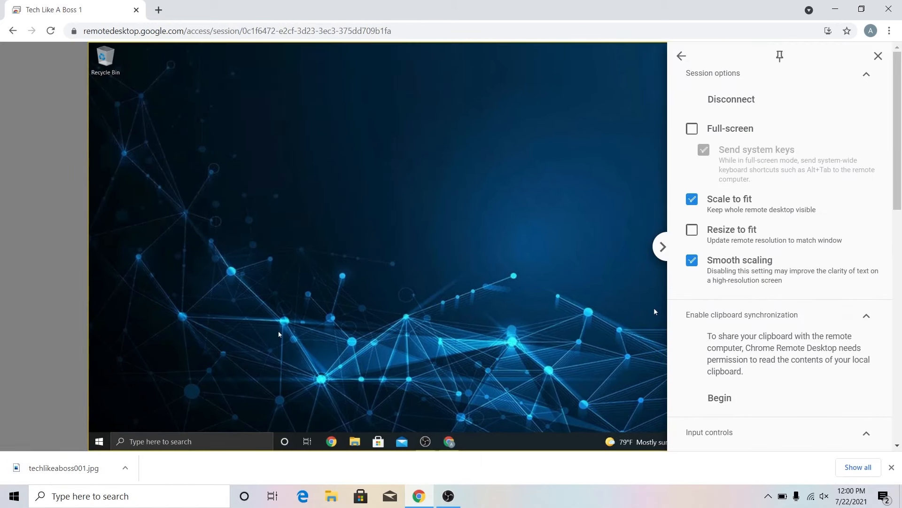
pyautogui.click(49, 468)
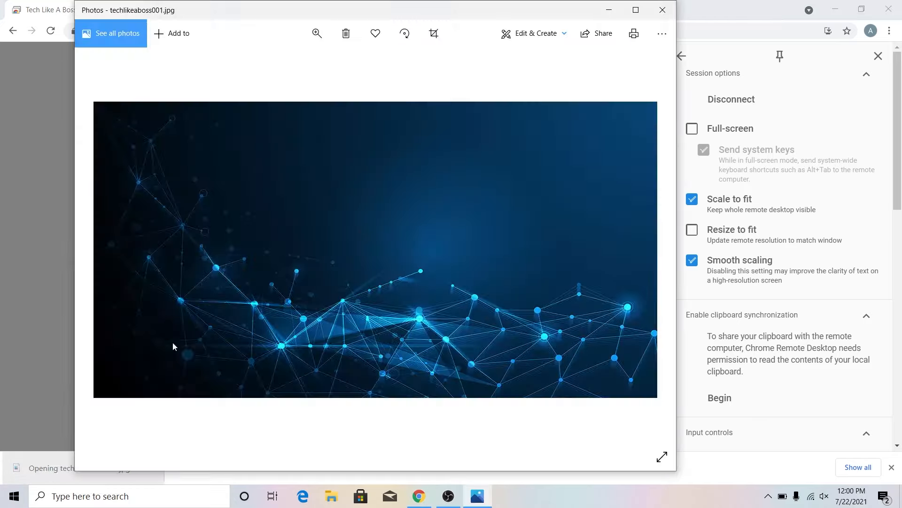
# Close the Photos viewer and disconnect the remote session from the options panel
pyautogui.click(662, 10)
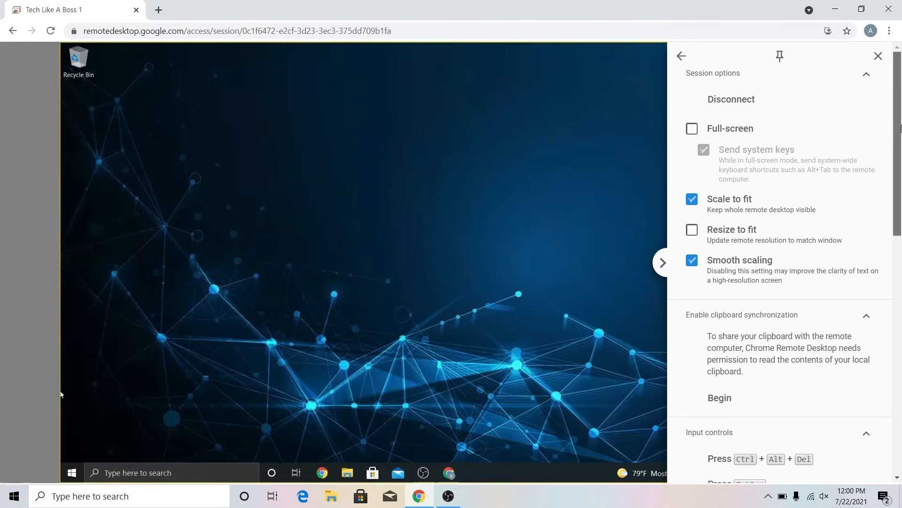
pyautogui.moveTo(897, 127); pyautogui.dragTo(869, 96)
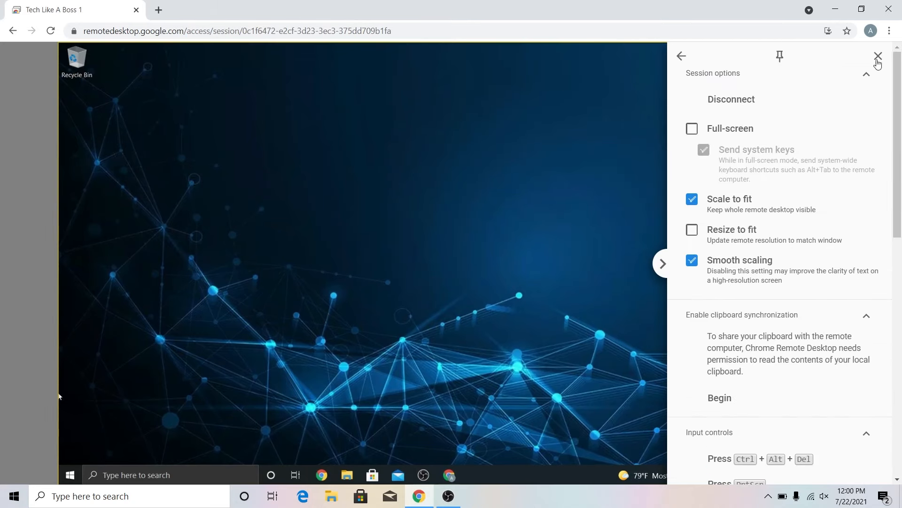
pyautogui.click(662, 263)
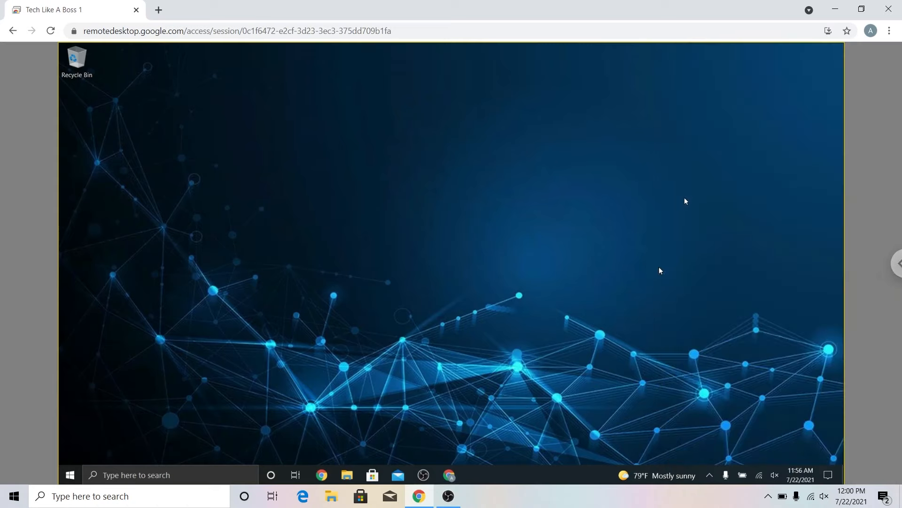
pyautogui.click(898, 265)
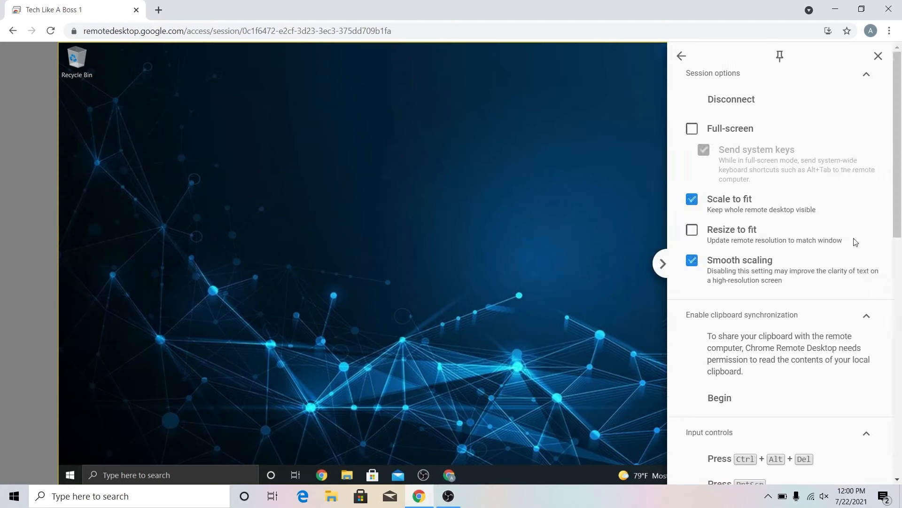
pyautogui.click(724, 98)
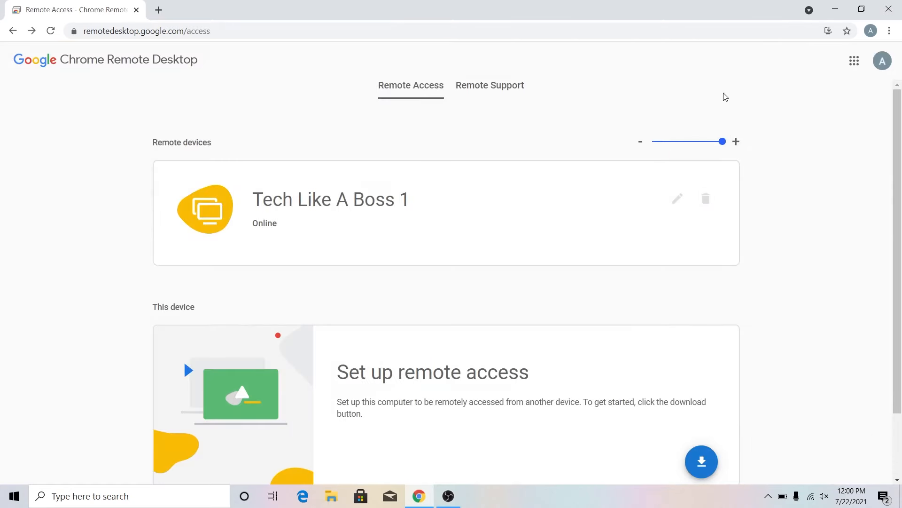
# Close the Chrome Remote Desktop Web Store page that opened after disconnecting
pyautogui.scroll(-2, 792, 410)
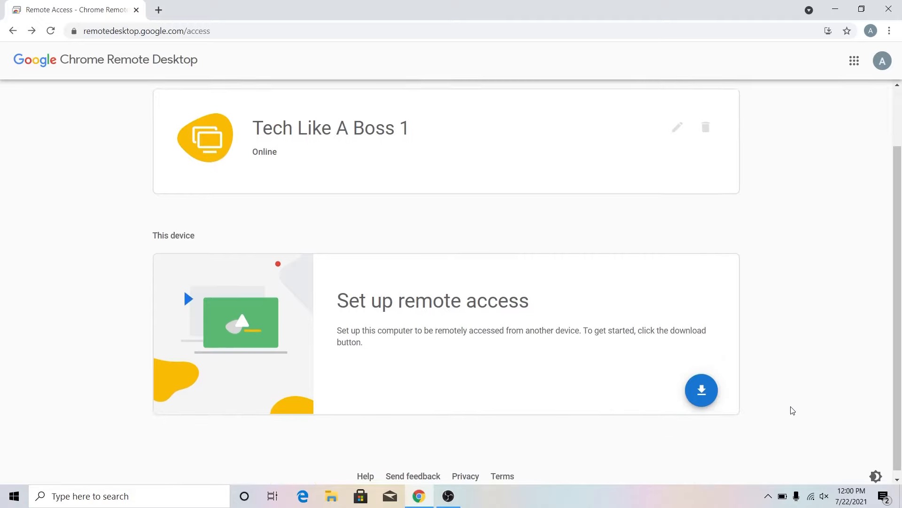
pyautogui.click(702, 389)
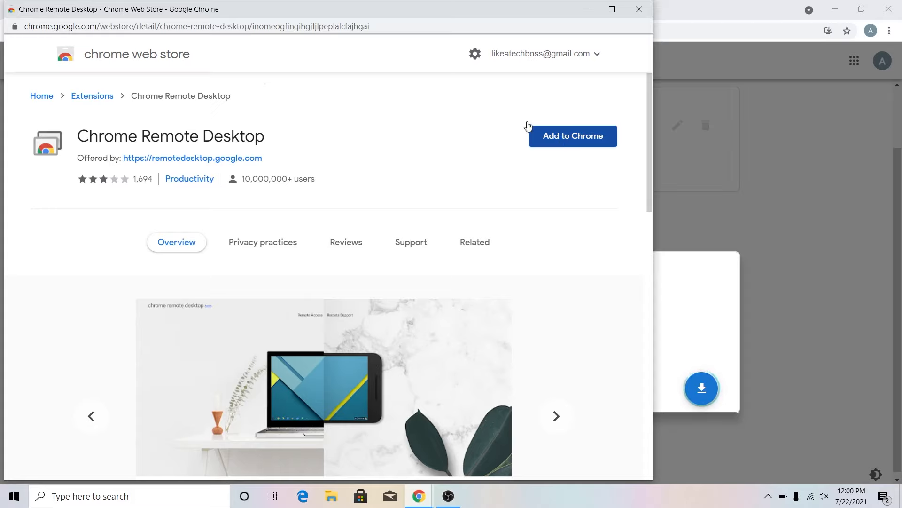
pyautogui.click(641, 8)
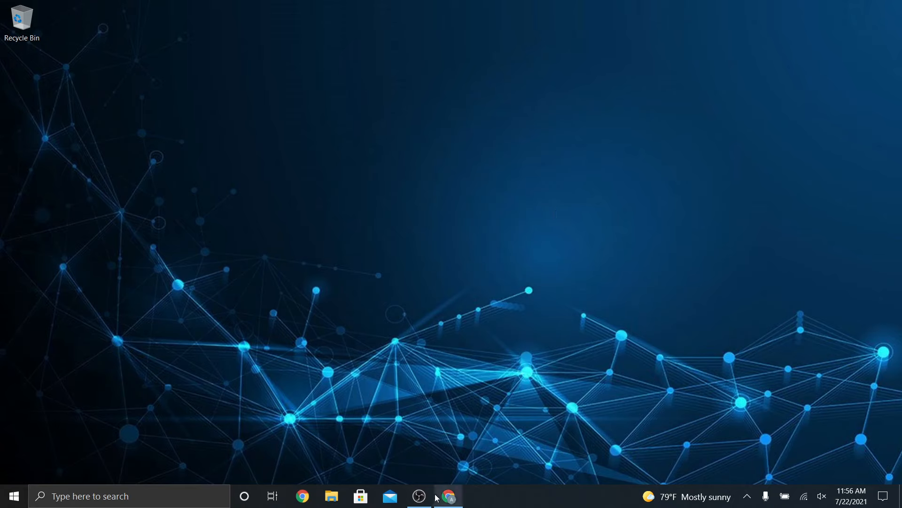
# Restore the host's Chrome Remote Desktop window from the taskbar to show the Remote Access page
pyautogui.moveTo(448, 498)
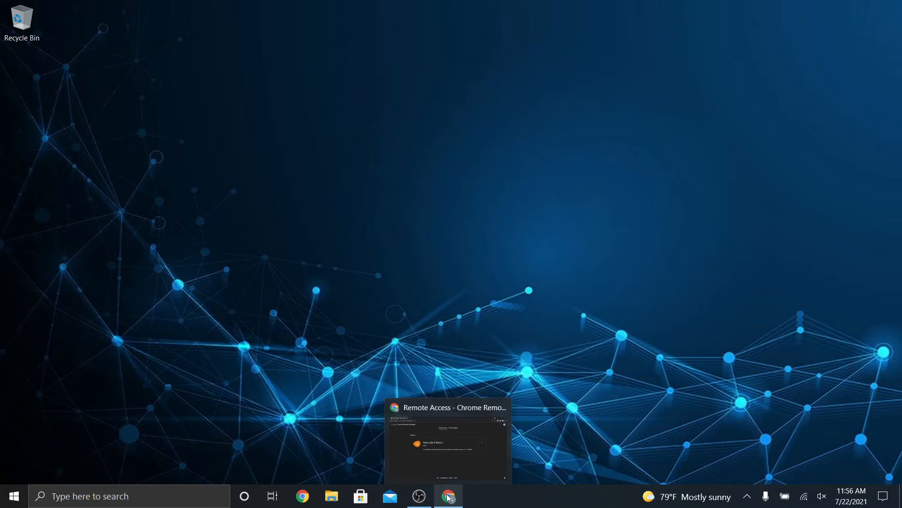
pyautogui.click(449, 498)
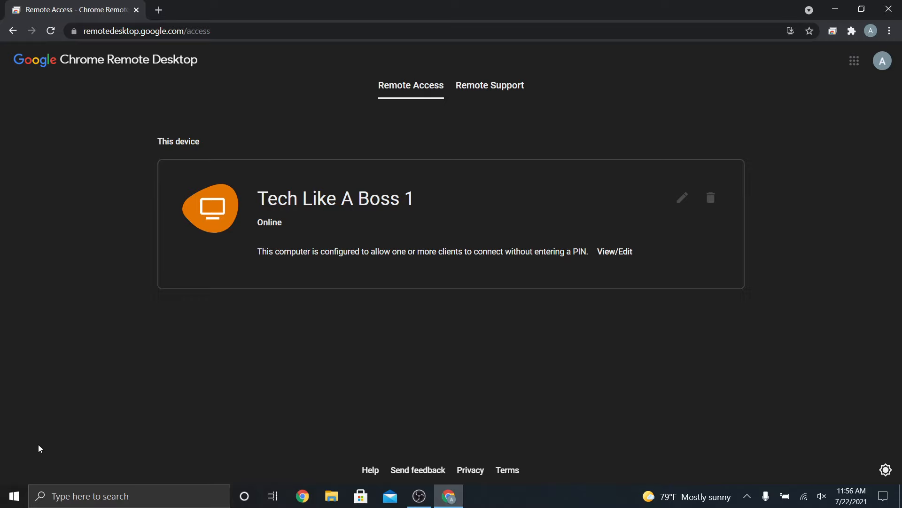
pyautogui.click(14, 501)
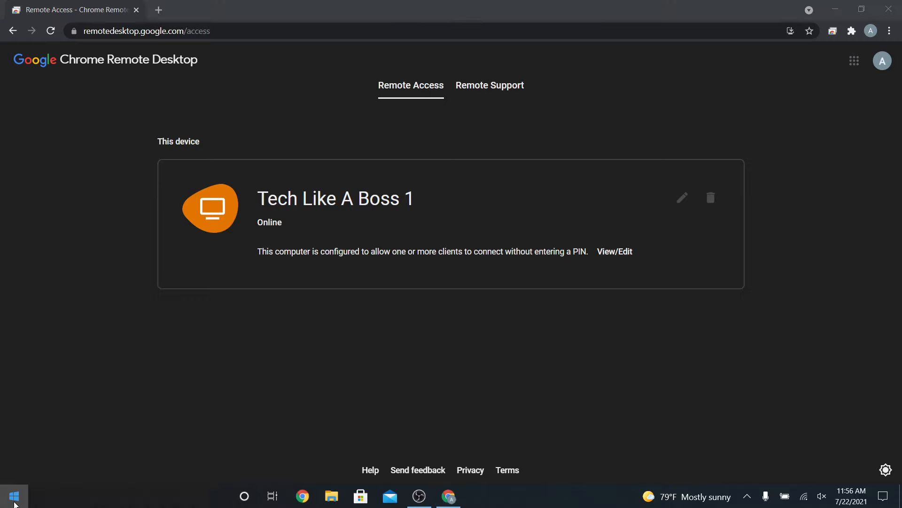
pyautogui.write('remote')
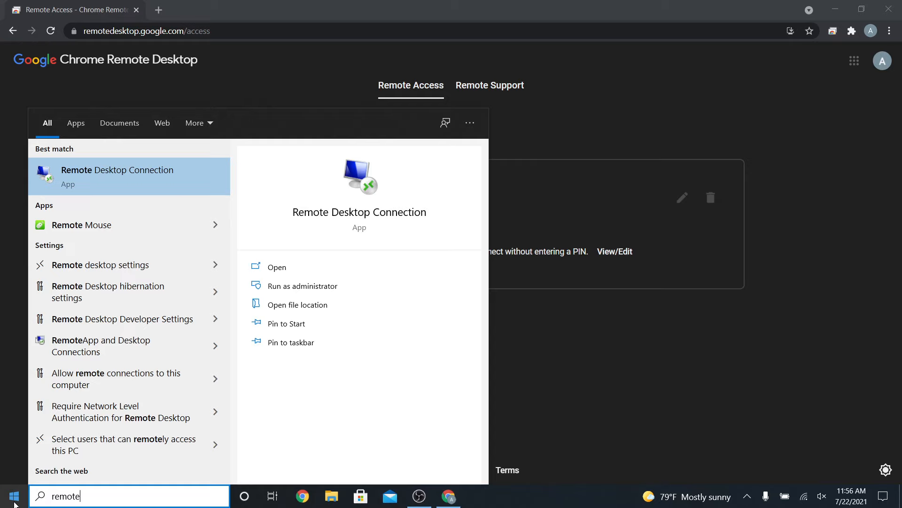
pyautogui.press('Return')
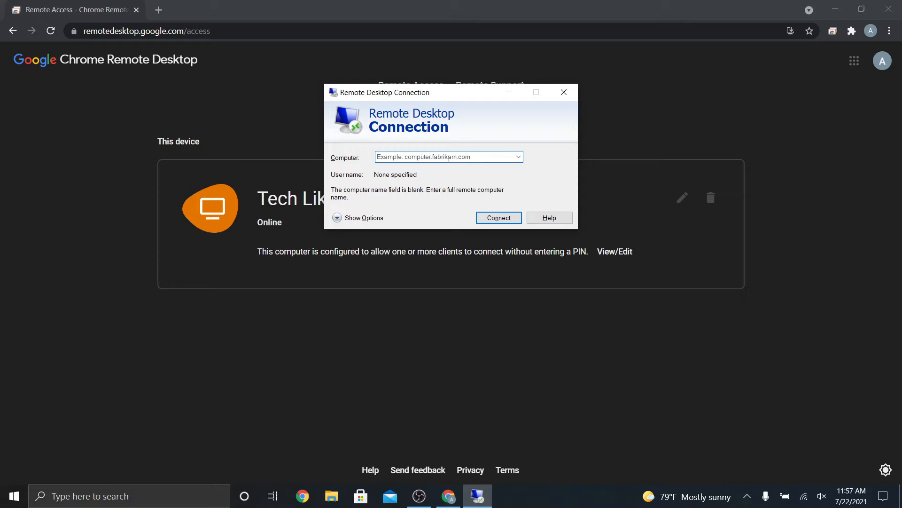
pyautogui.click(564, 93)
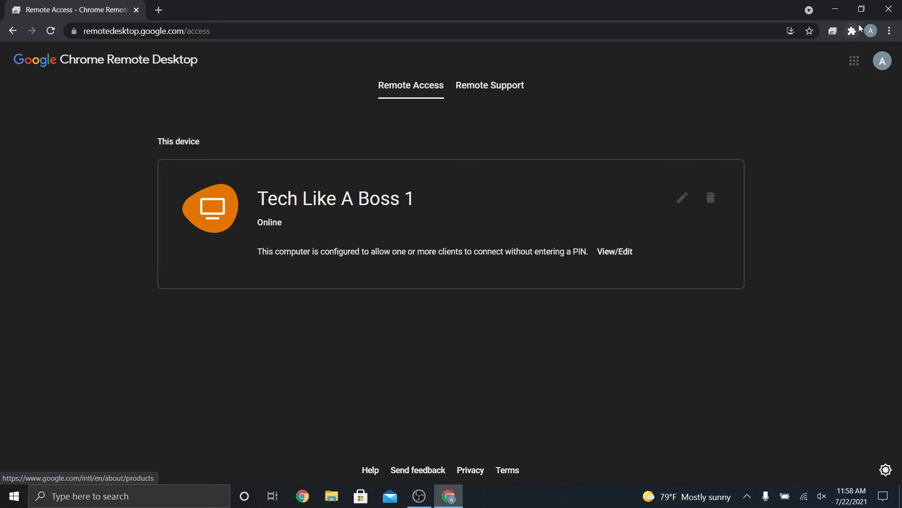
# Close the Chrome Remote Desktop browser window on the host
pyautogui.click(882, 16)
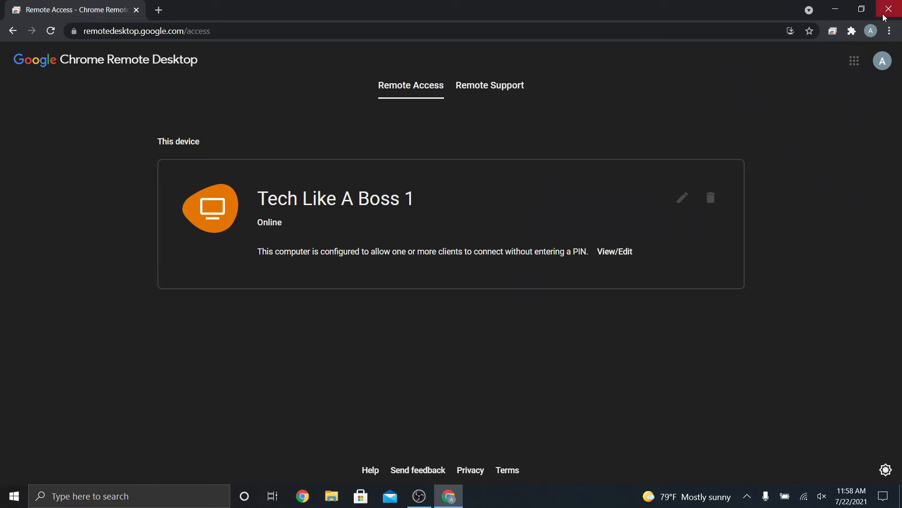